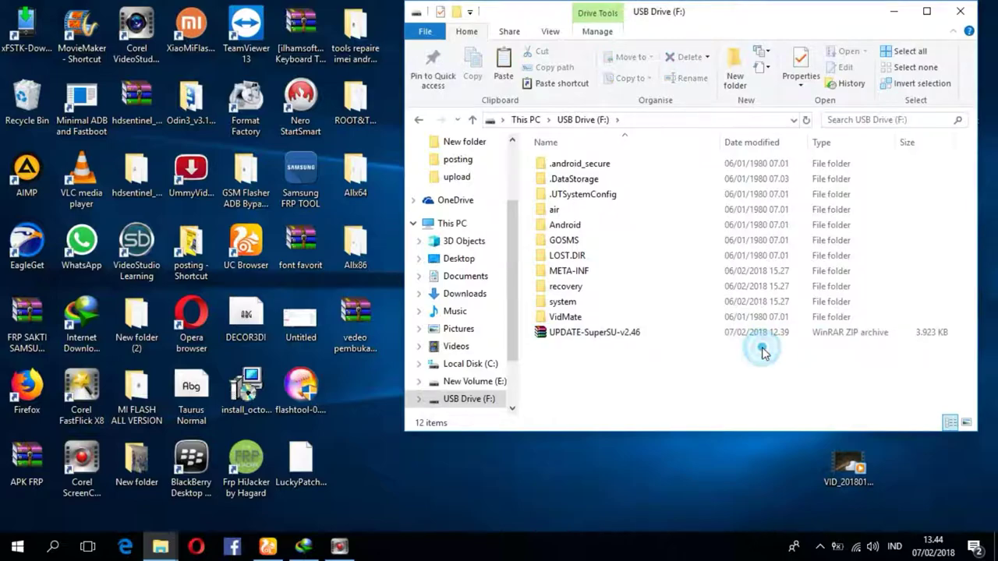
In UC Browser, search Google for odin v3.09 and open the Android Host download page for Odin3_v3.09.zip.
key(super+d)
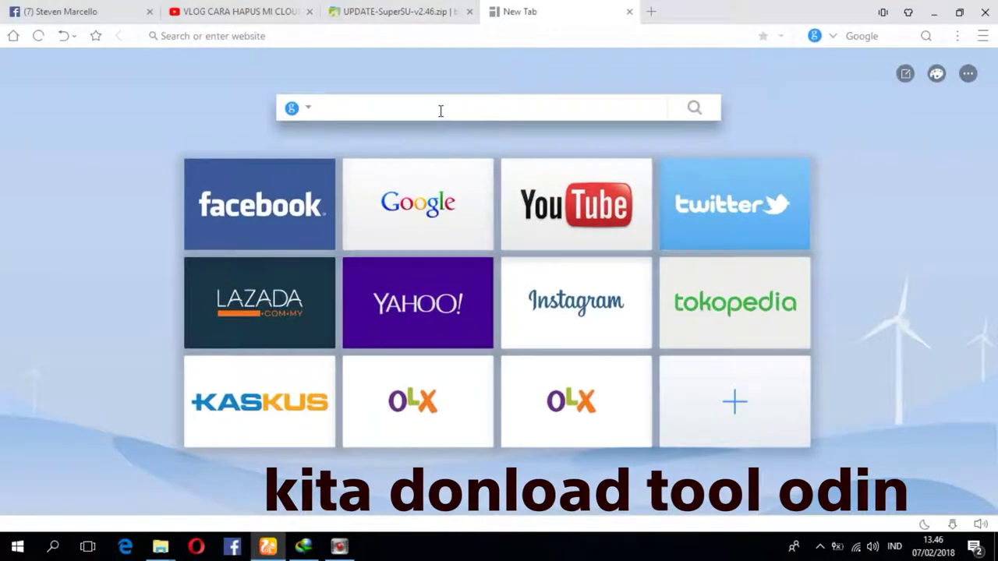
text(din v)
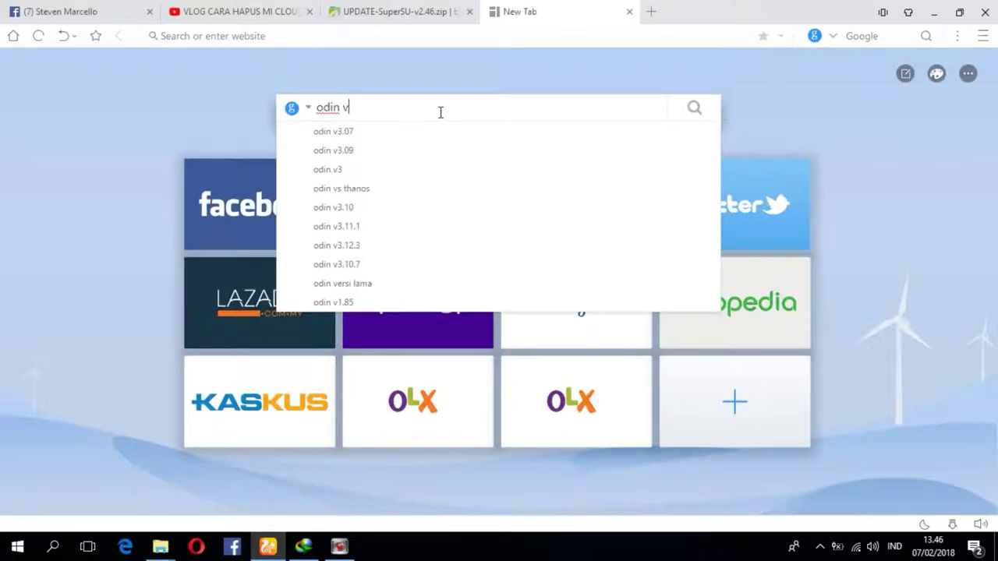
click(374, 152)
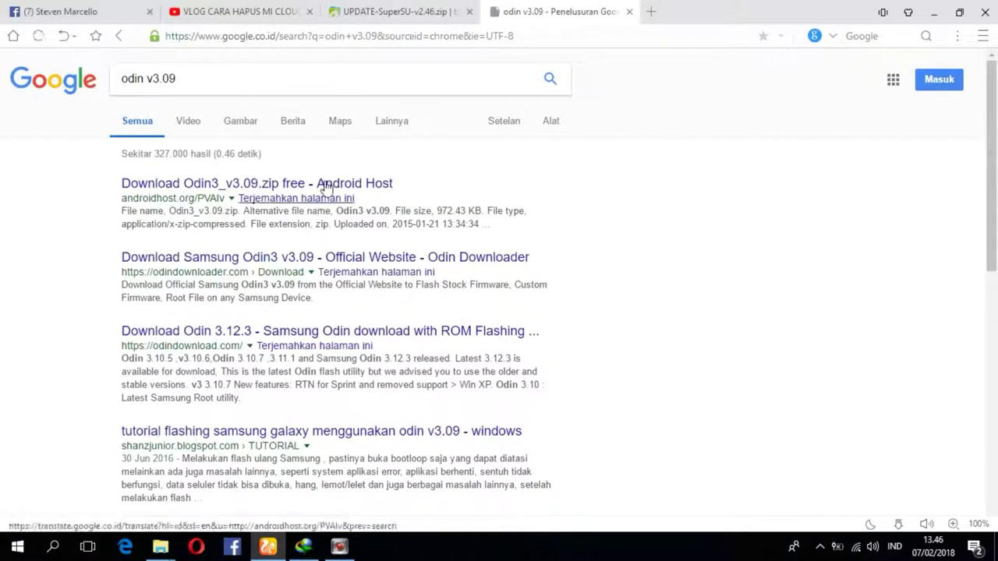
click(317, 185)
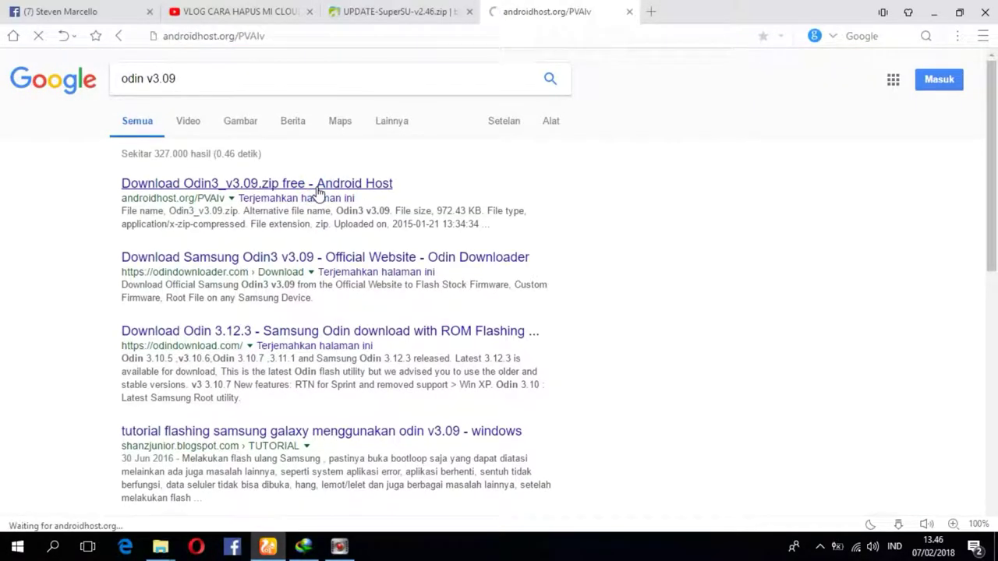
Download Odin3_v3.09.zip from the Android Host page.
scroll(317, 192, down, 2)
scroll(273, 303, down, 2)
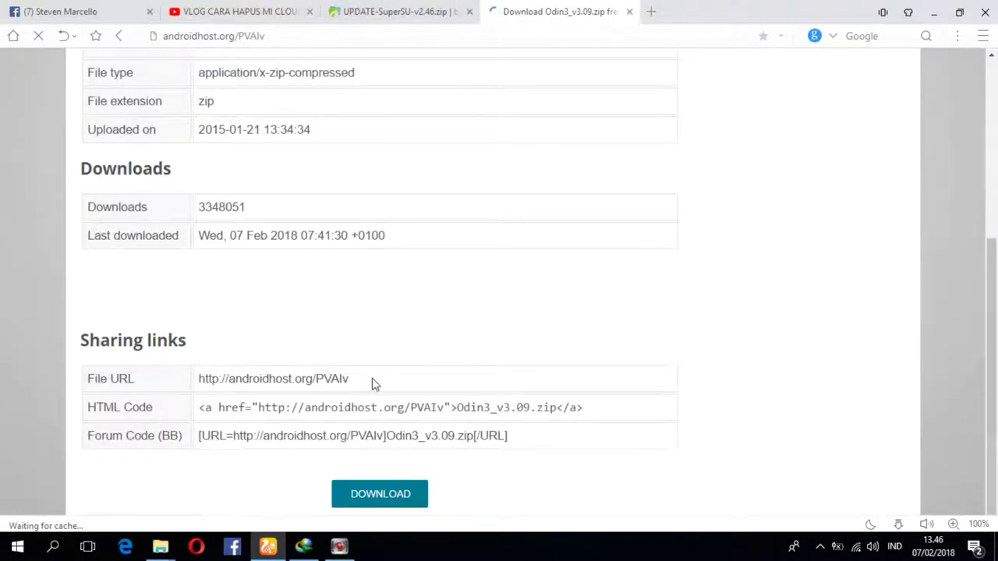
click(394, 502)
click(616, 316)
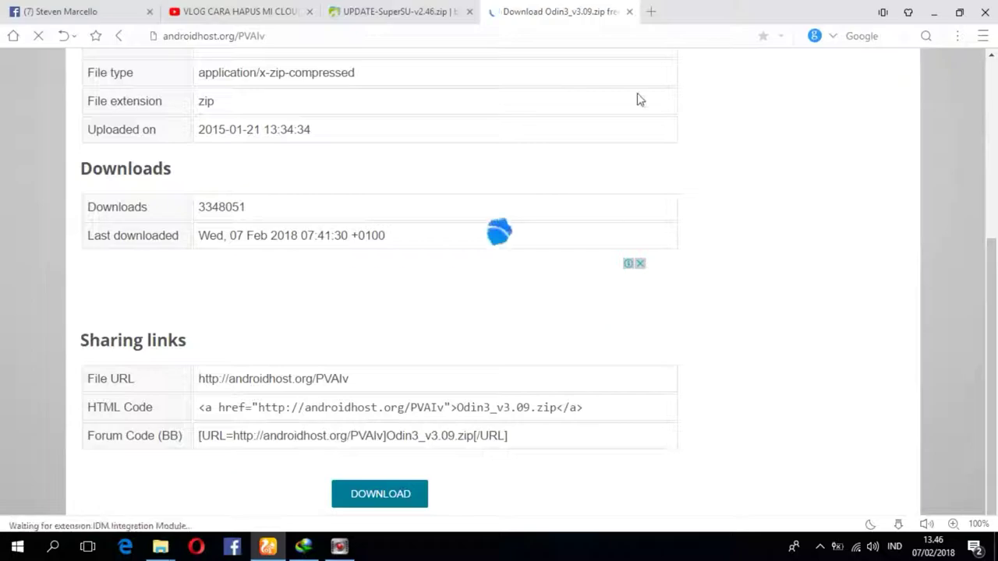
View the browser's full download list and show Odin3_v3.09.zip in its containing folder.
click(897, 524)
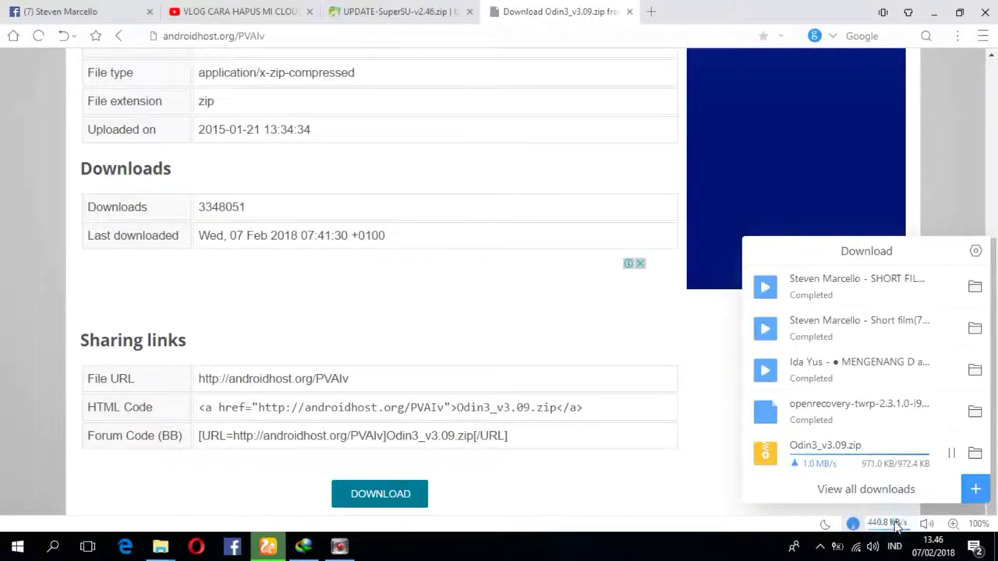
click(470, 127)
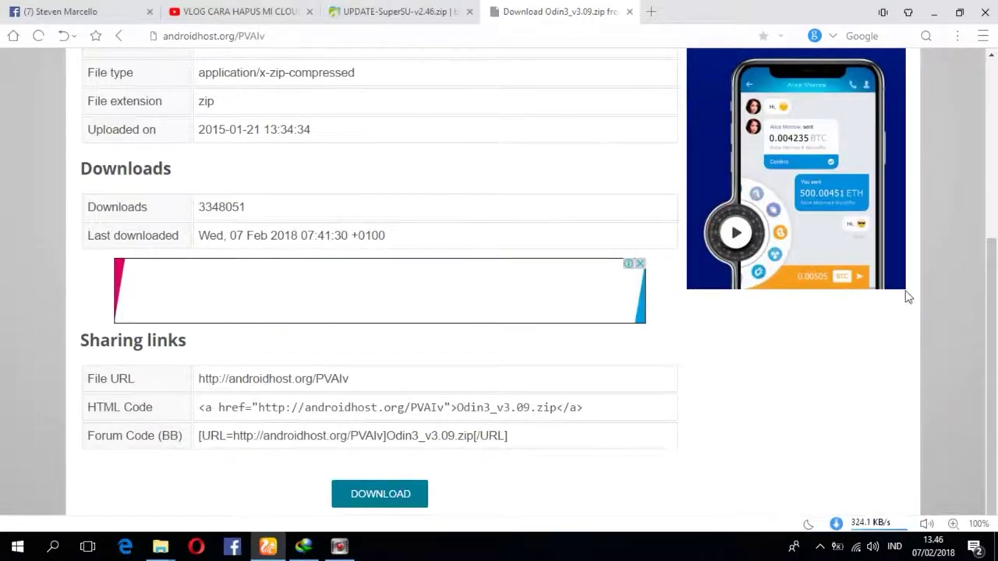
click(873, 523)
click(773, 449)
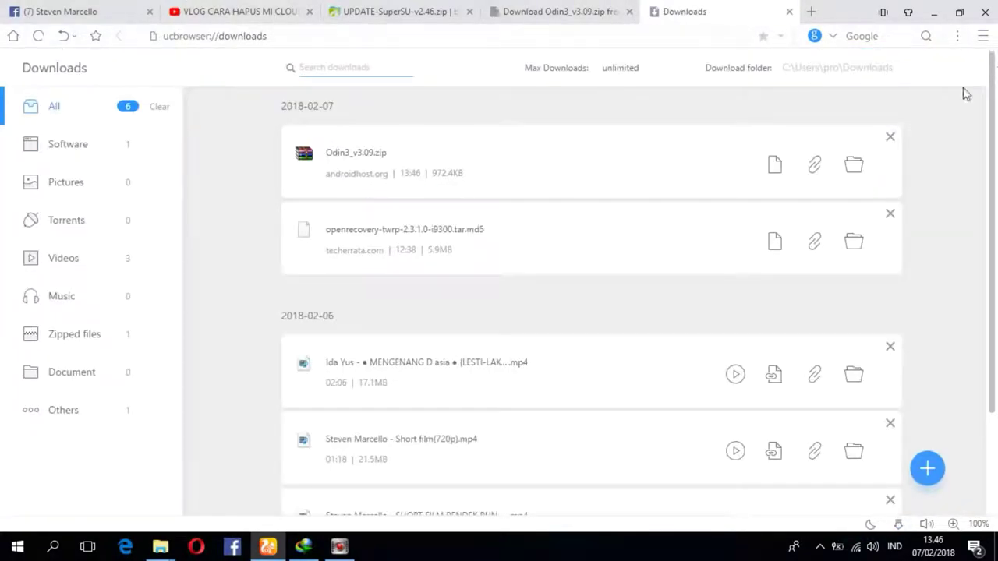
click(855, 165)
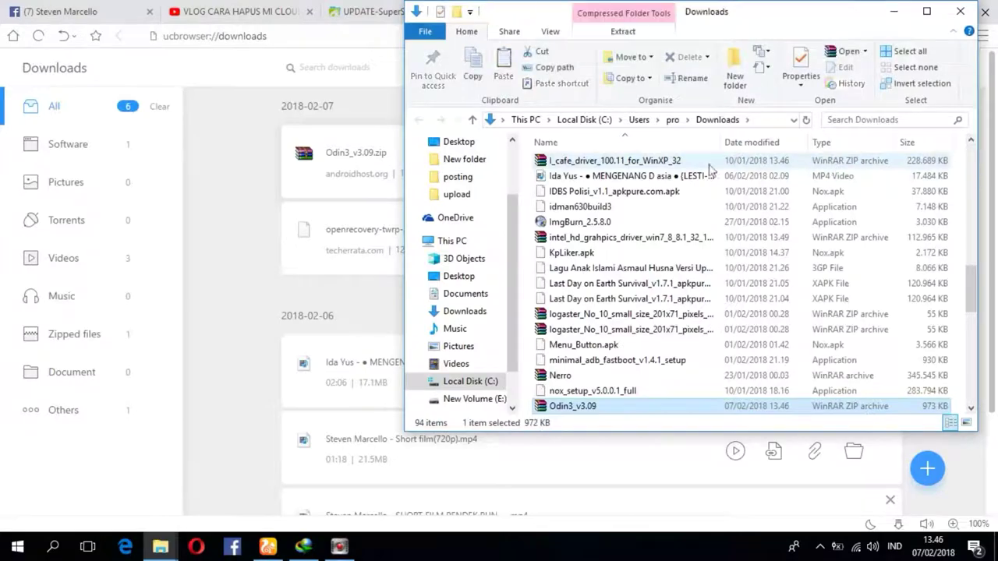
Examine the contents of the Odin3_v3.09 archive in WinRAR and its parent folder.
click(597, 407)
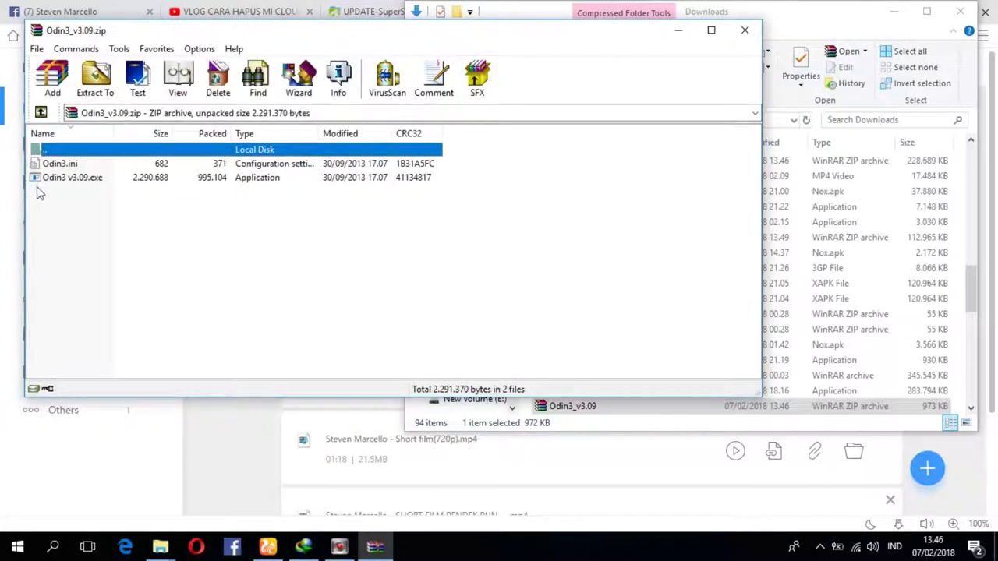
click(41, 112)
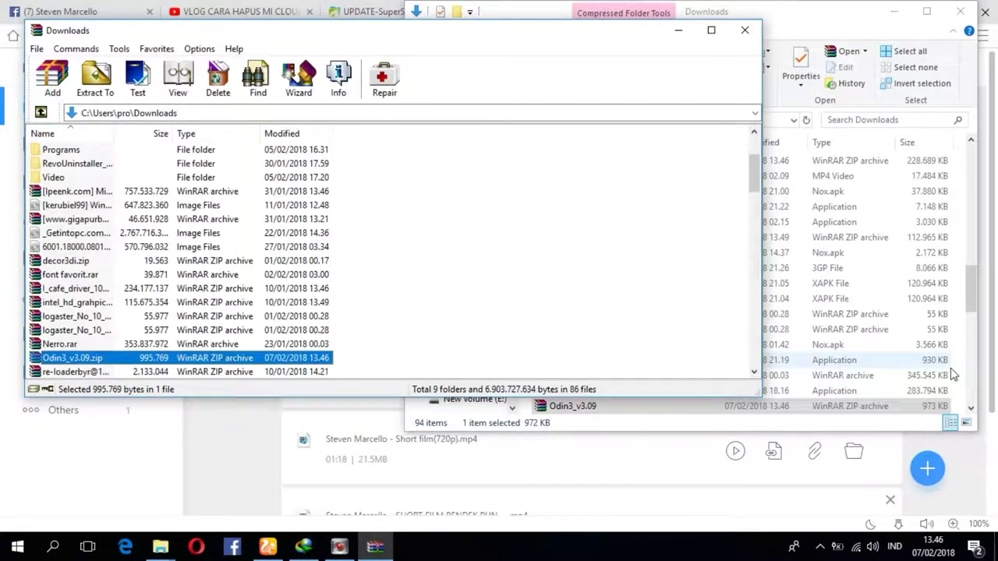
click(737, 31)
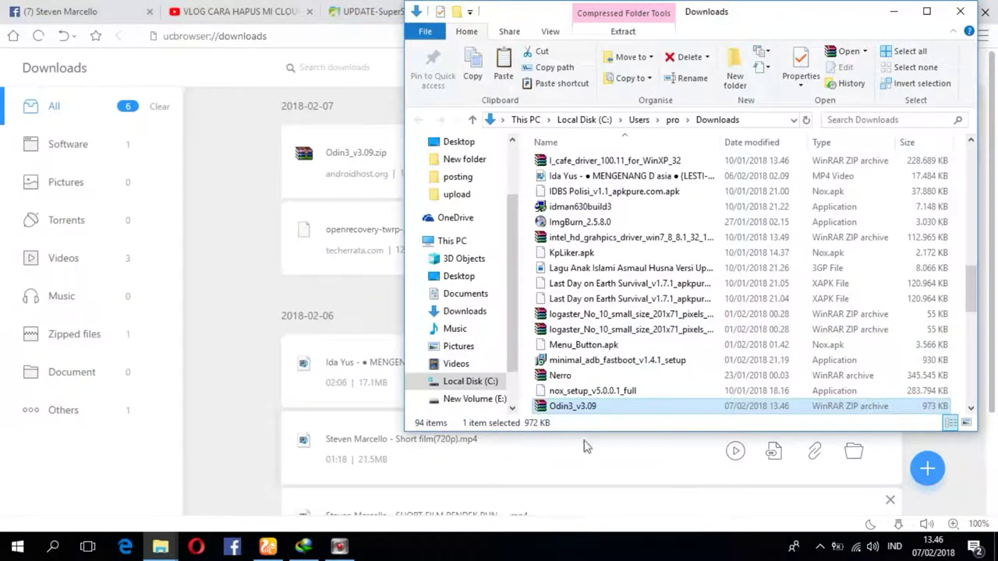
Extract the Odin3_v3.09 archive into its own Odin3_v3.09 folder within Downloads.
click(586, 405)
right_click(586, 405)
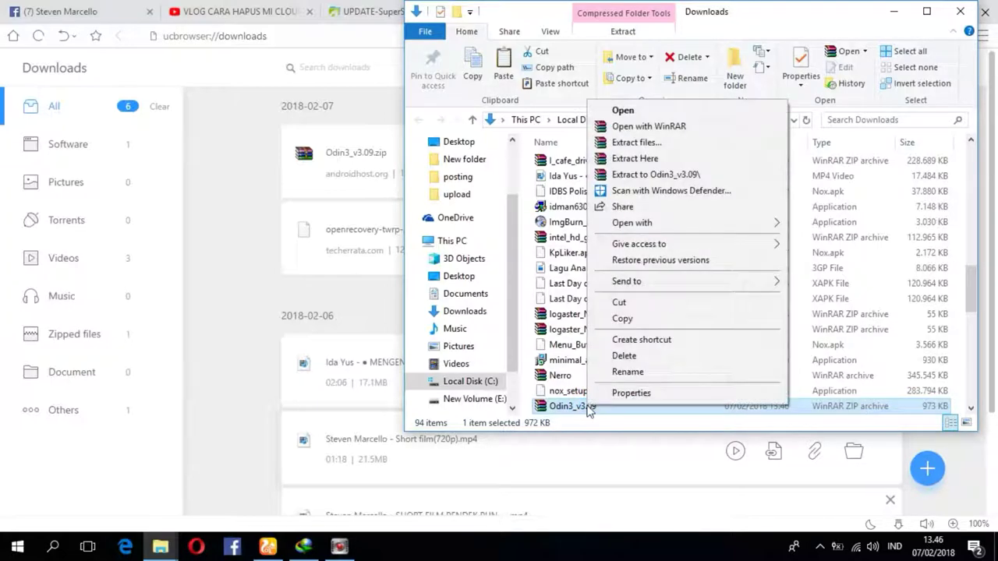
click(696, 175)
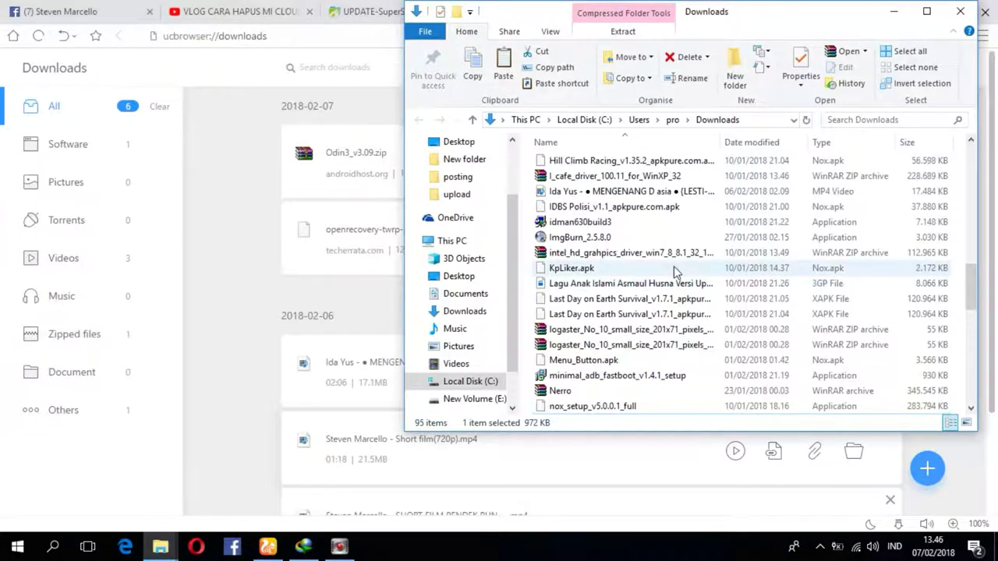
Copy the extracted Odin3_v3.09 folder from Downloads to the desktop.
scroll(673, 266, down, 15)
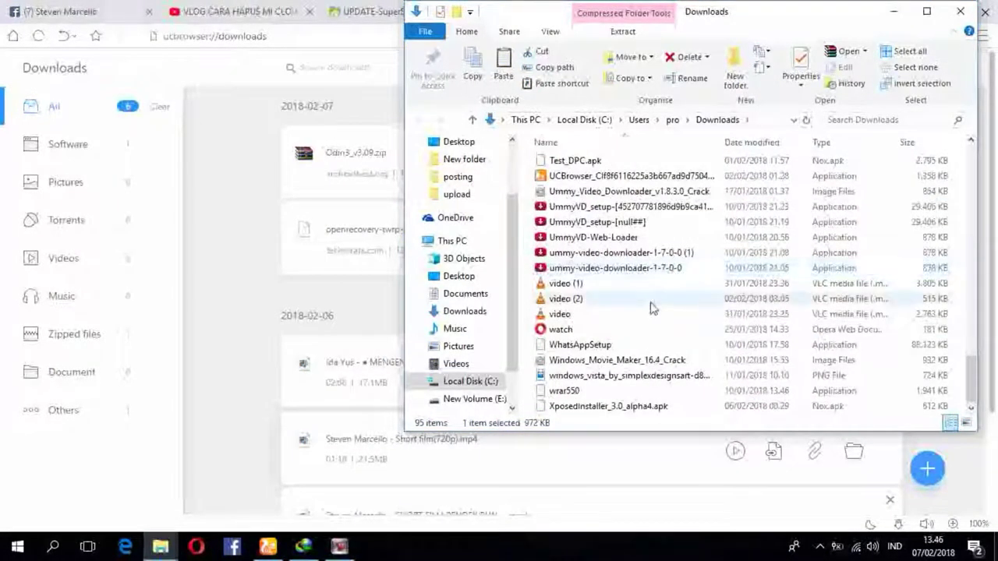
scroll(653, 308, up, 20)
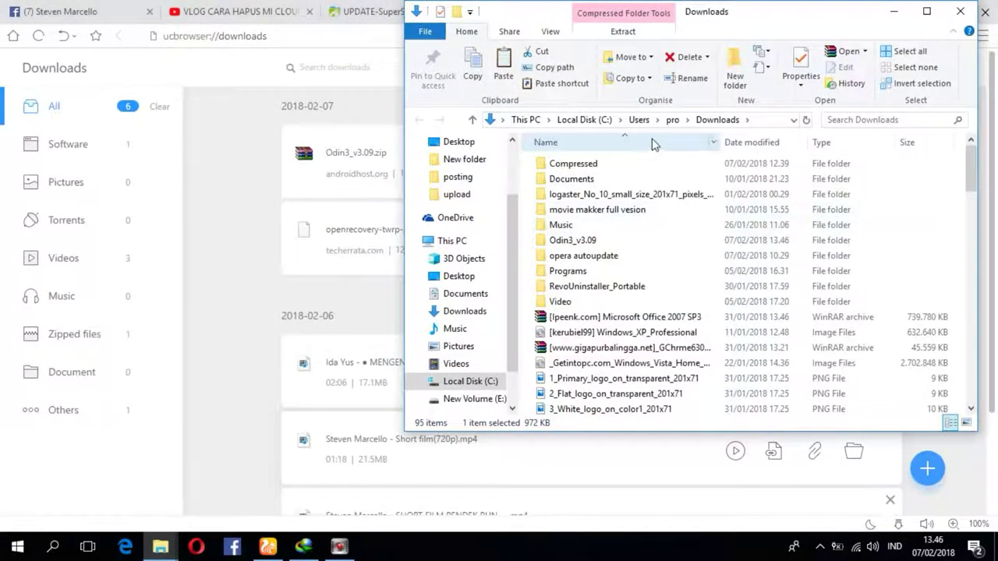
click(621, 245)
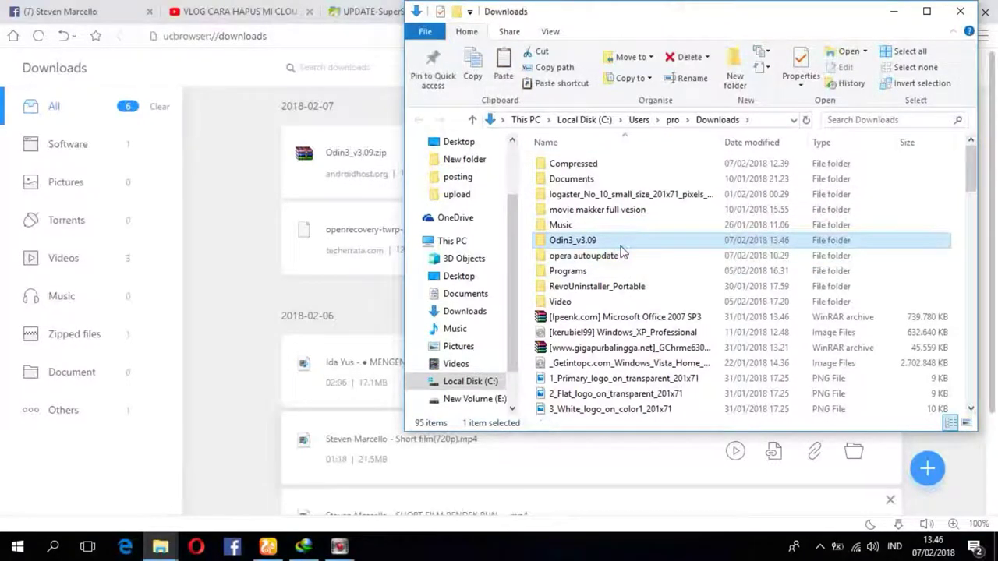
click(898, 14)
click(945, 13)
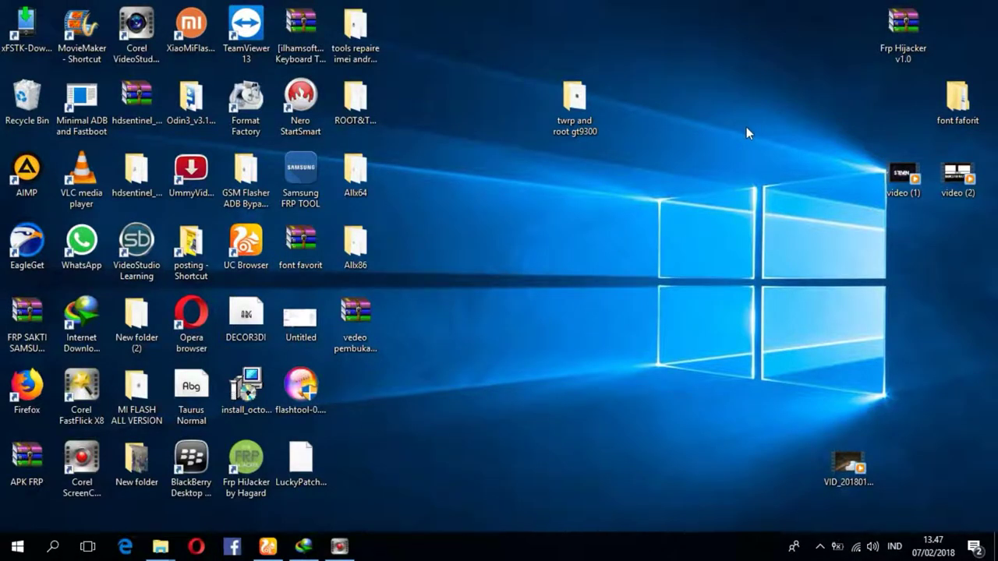
right_click(741, 106)
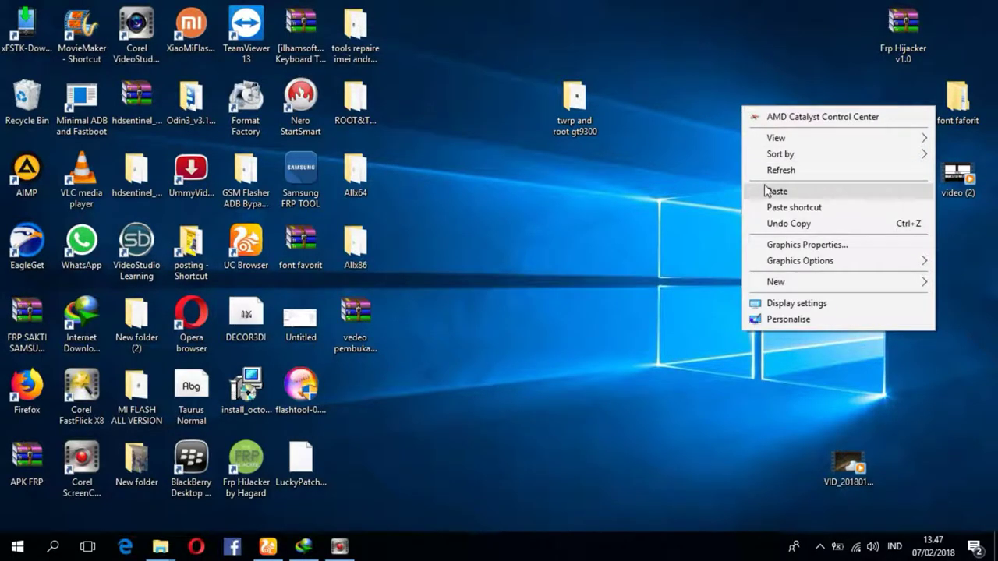
click(764, 171)
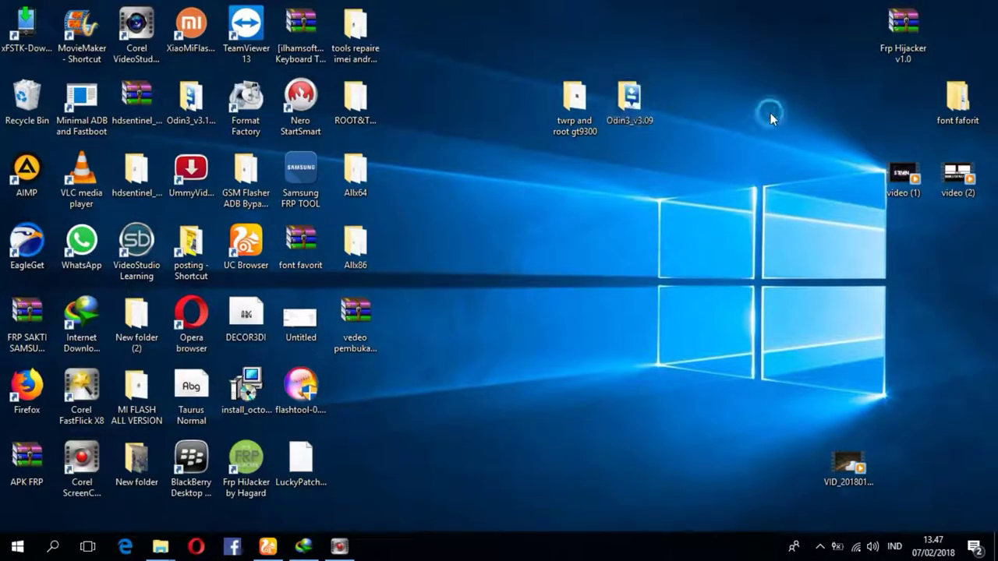
Launch the Odin3 v3.09 application from the Odin3_v3.09 folder on the desktop.
double_click(634, 109)
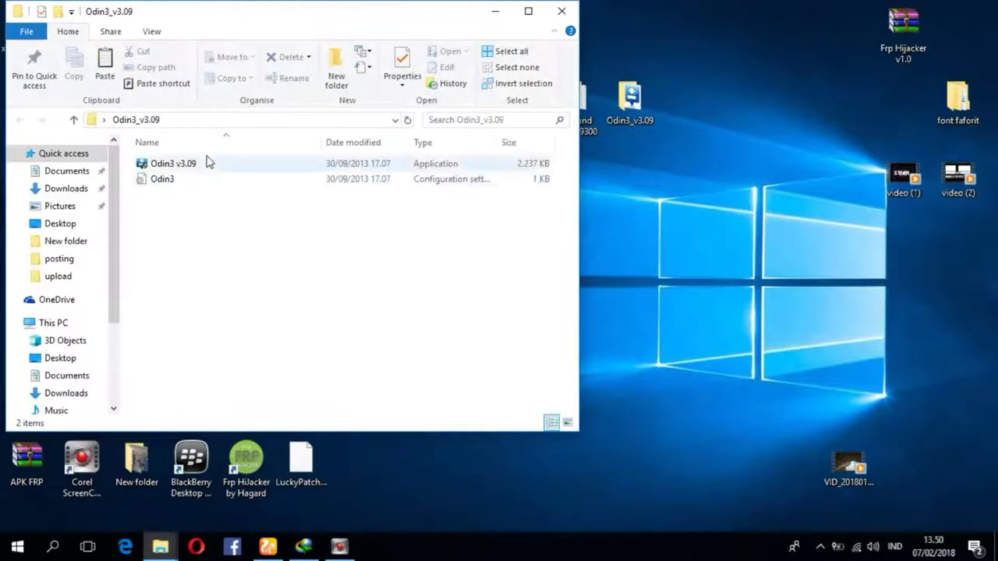
double_click(201, 163)
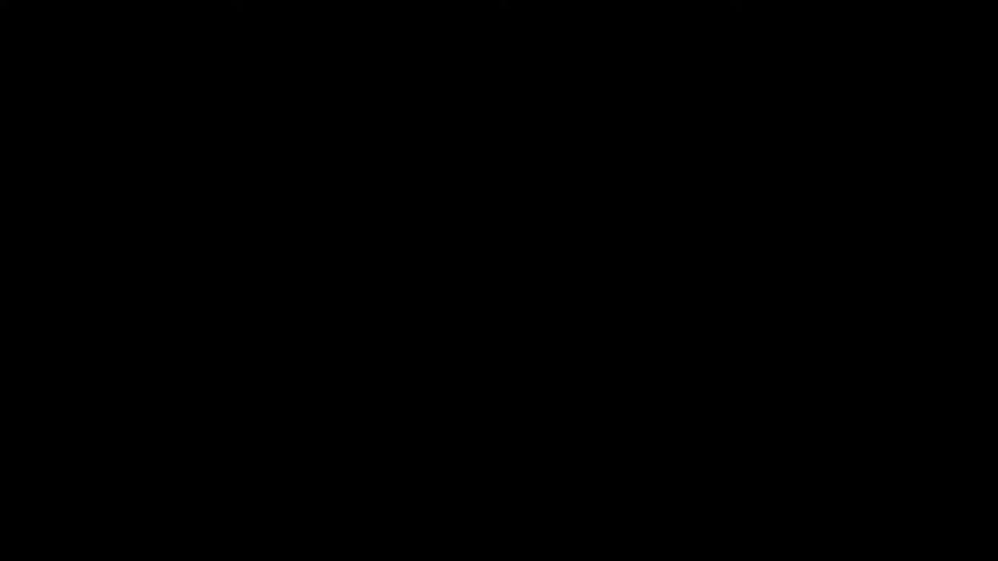
click(443, 378)
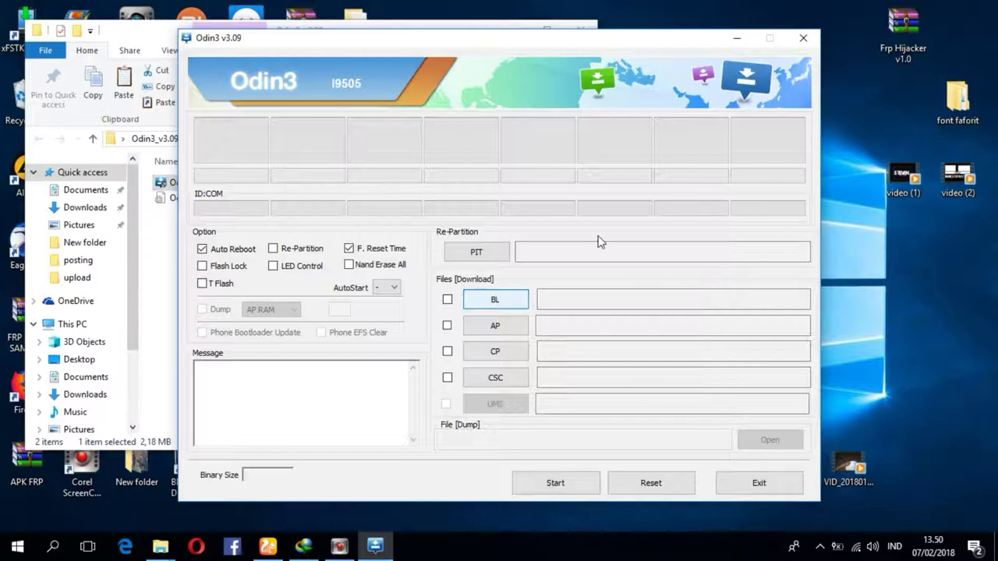
click(803, 38)
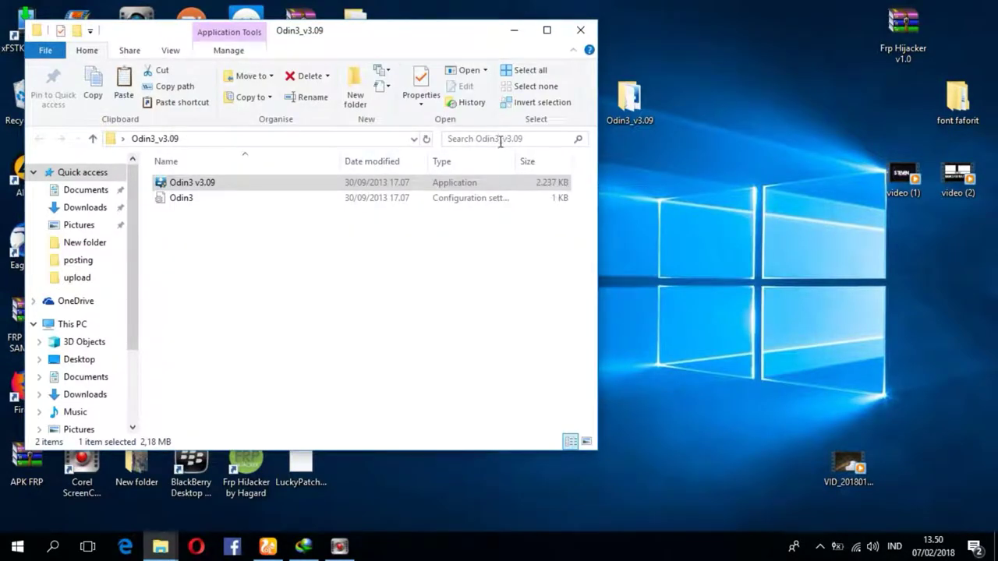
double_click(470, 182)
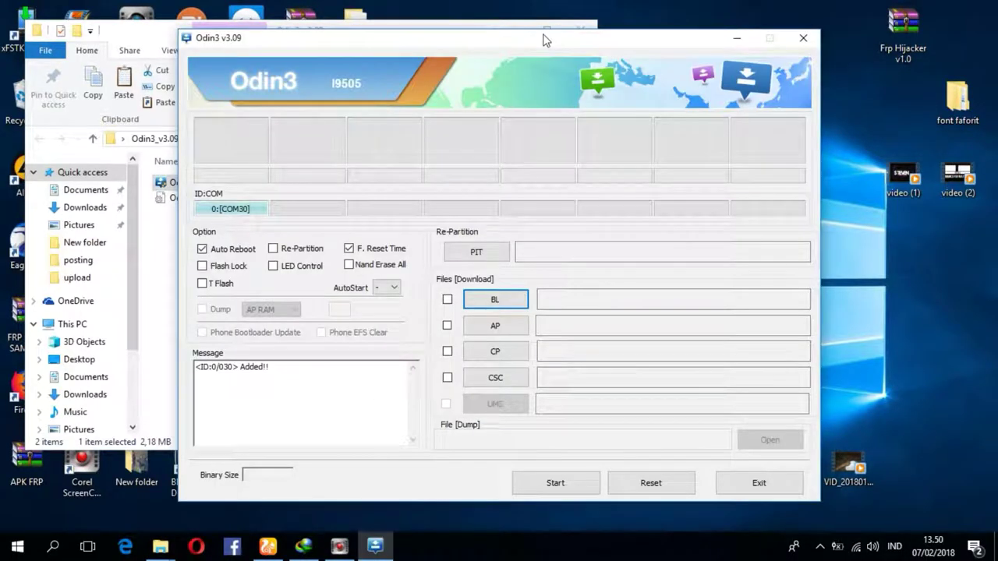
Load twrp-3.2.1-0-i9300.img.tar from the twrp and root gt9300 folder as the AP file.
click(494, 326)
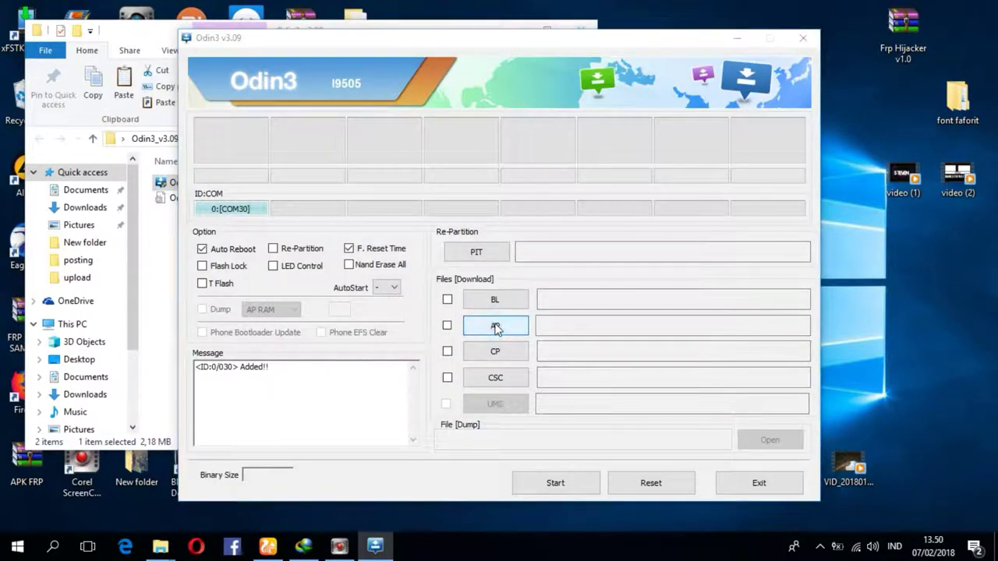
click(361, 133)
double_click(361, 131)
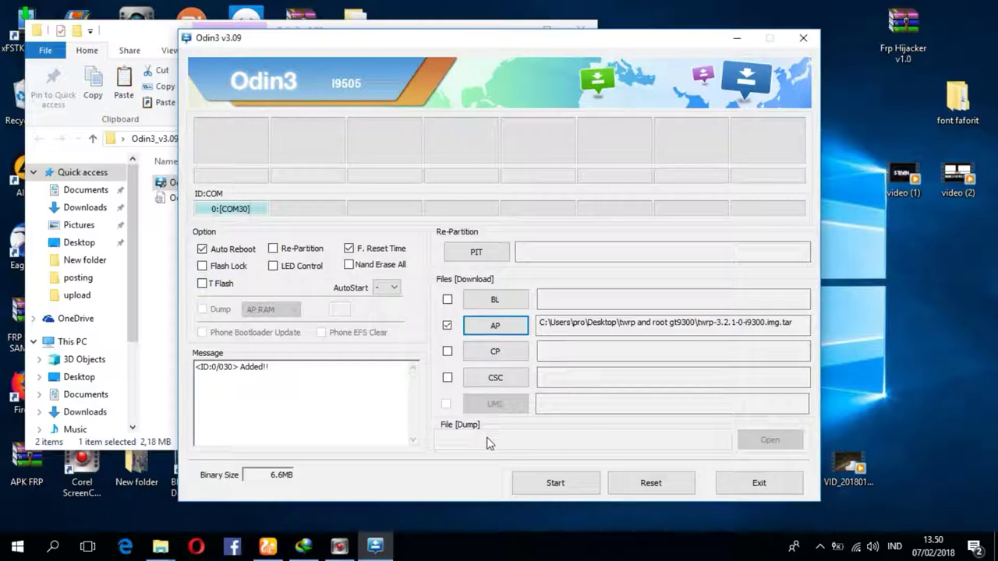
Flash the loaded TWRP image to the phone with Auto Reboot disabled, and close Odin3 and its folder.
click(203, 249)
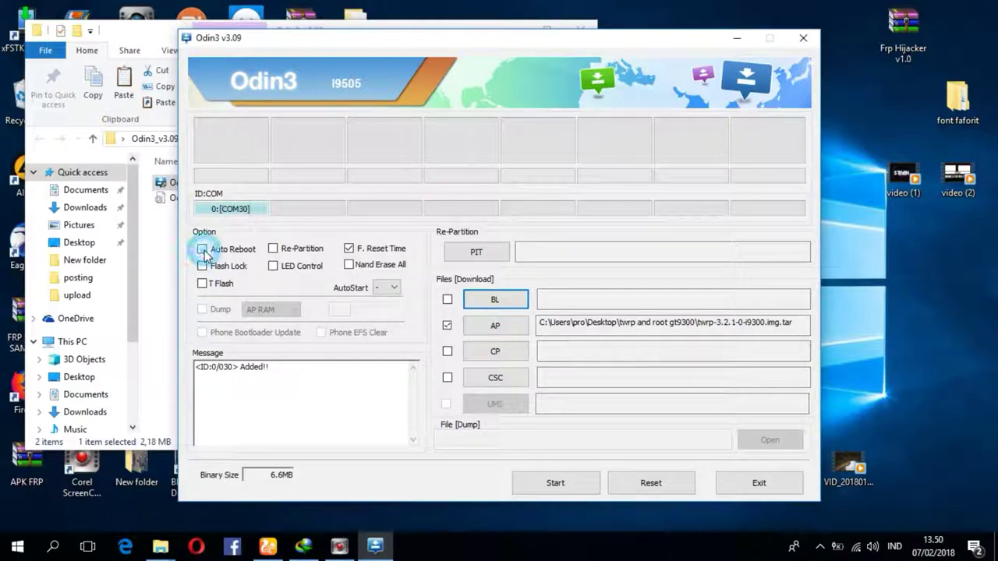
click(559, 495)
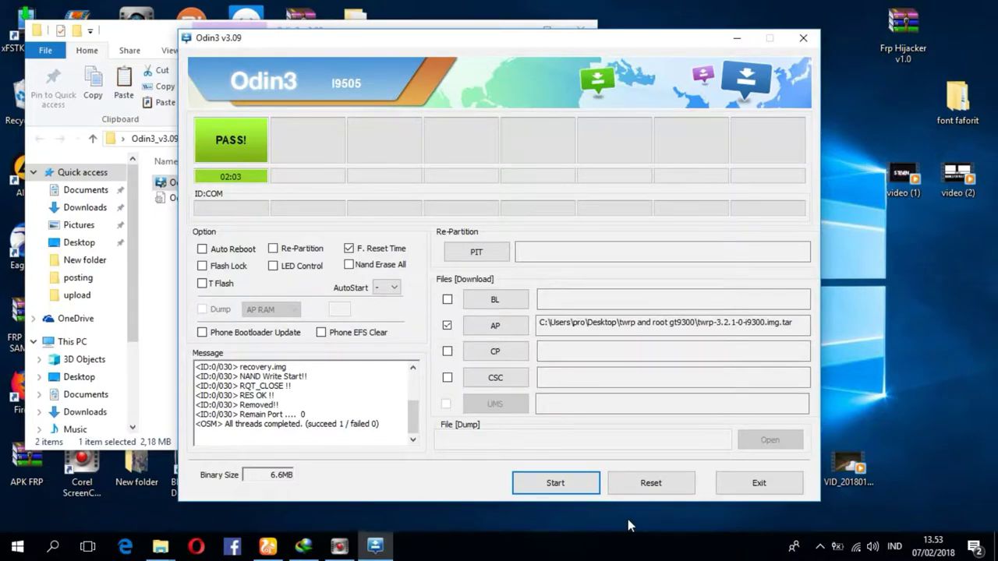
click(803, 38)
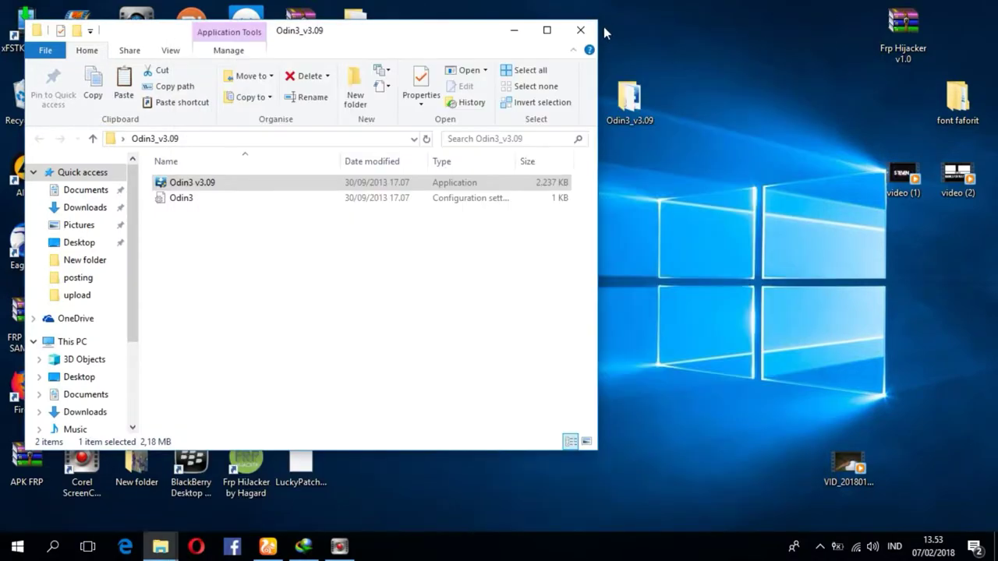
click(580, 29)
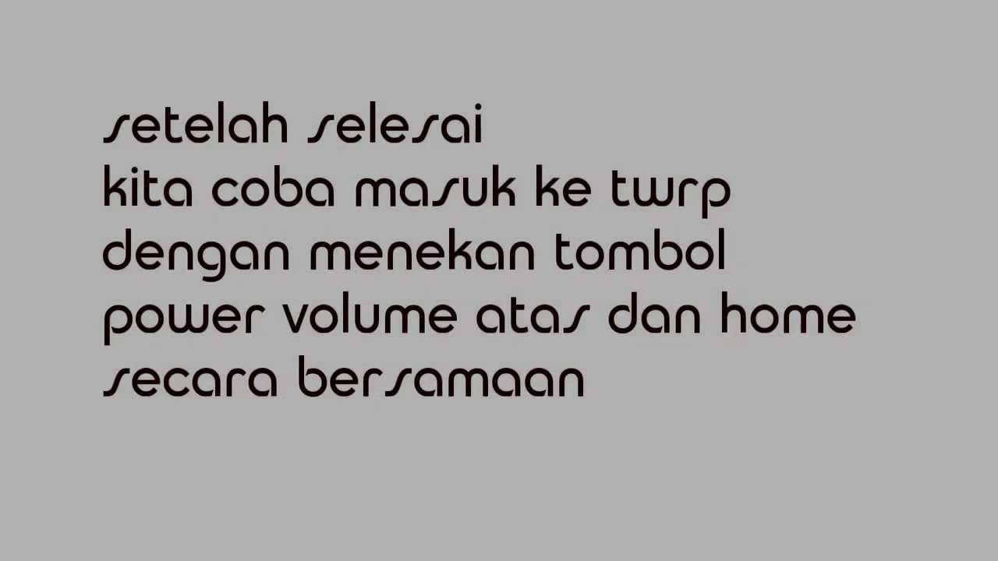